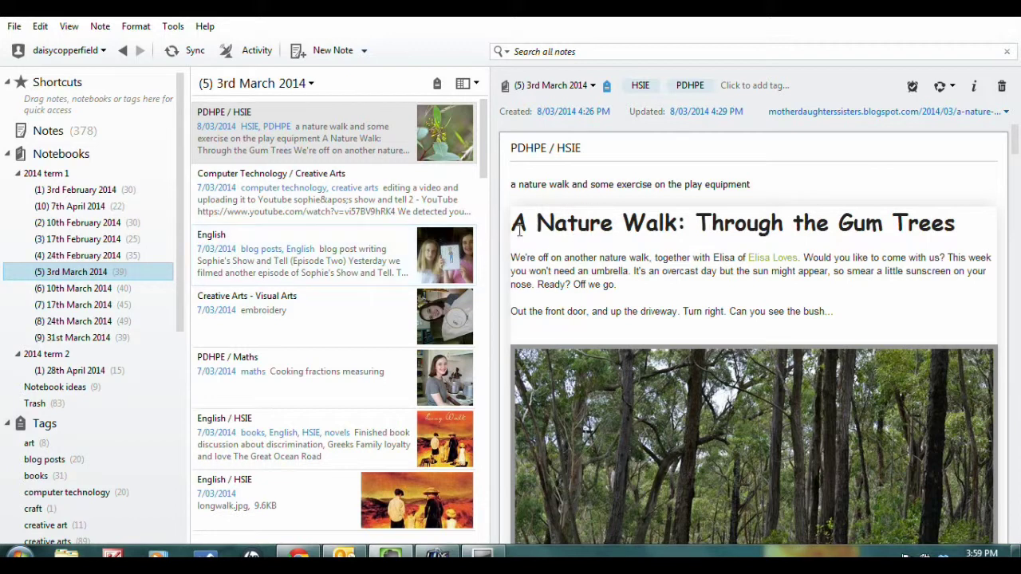
# - Open the Notebook ideas notebook, look through its list of notes, and select the Shakespeare note
pyautogui.click(80, 387)
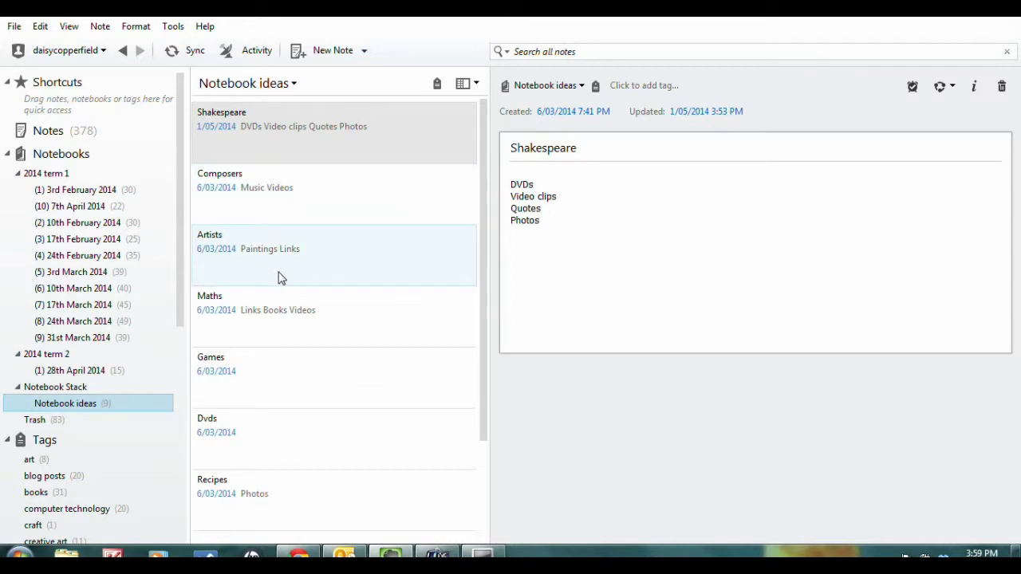
pyautogui.scroll(-1, 321, 310)
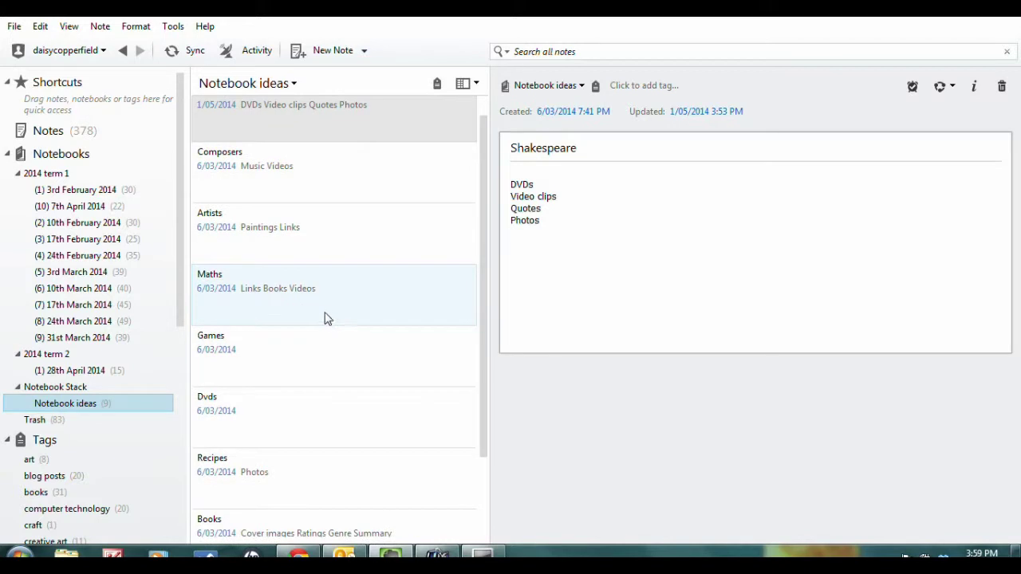
pyautogui.scroll(-1, 355, 280)
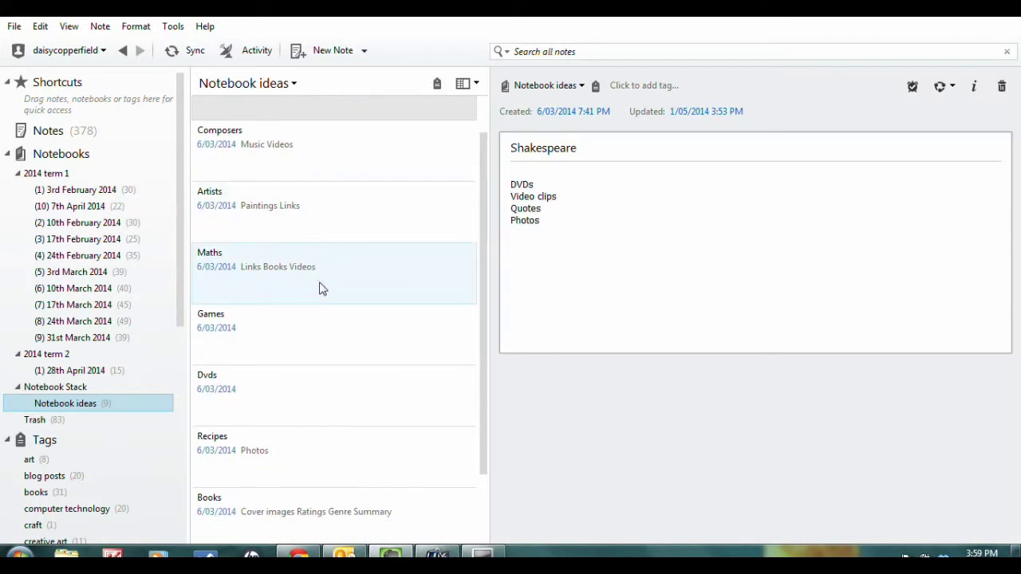
pyautogui.scroll(-1, 319, 275)
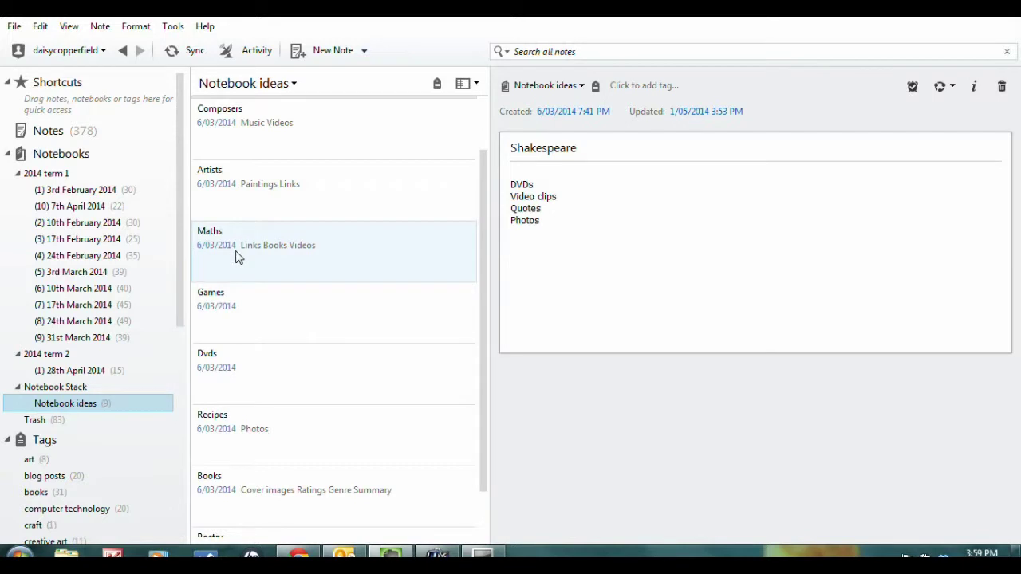
pyautogui.scroll(-1, 275, 312)
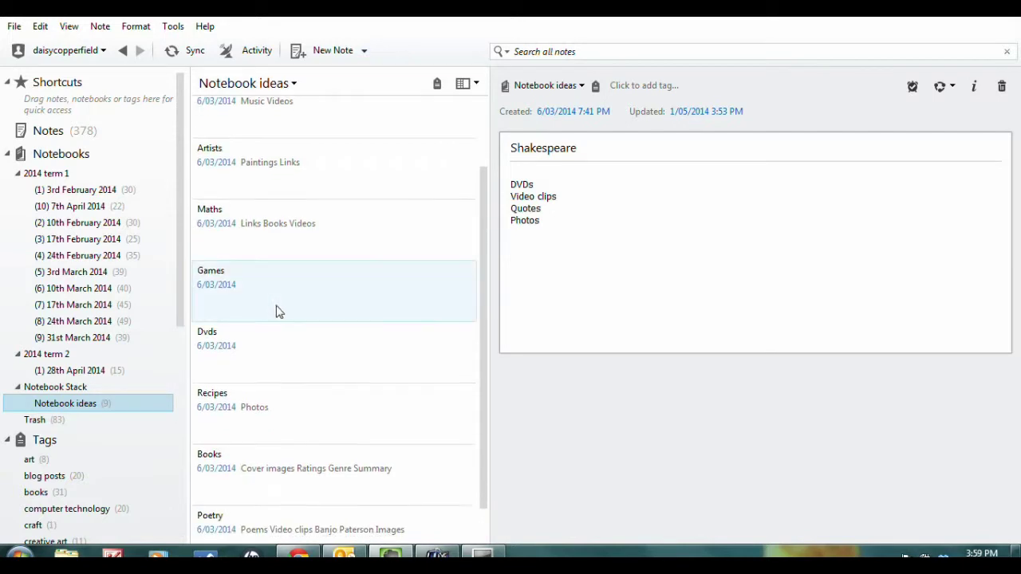
pyautogui.scroll(-1, 303, 351)
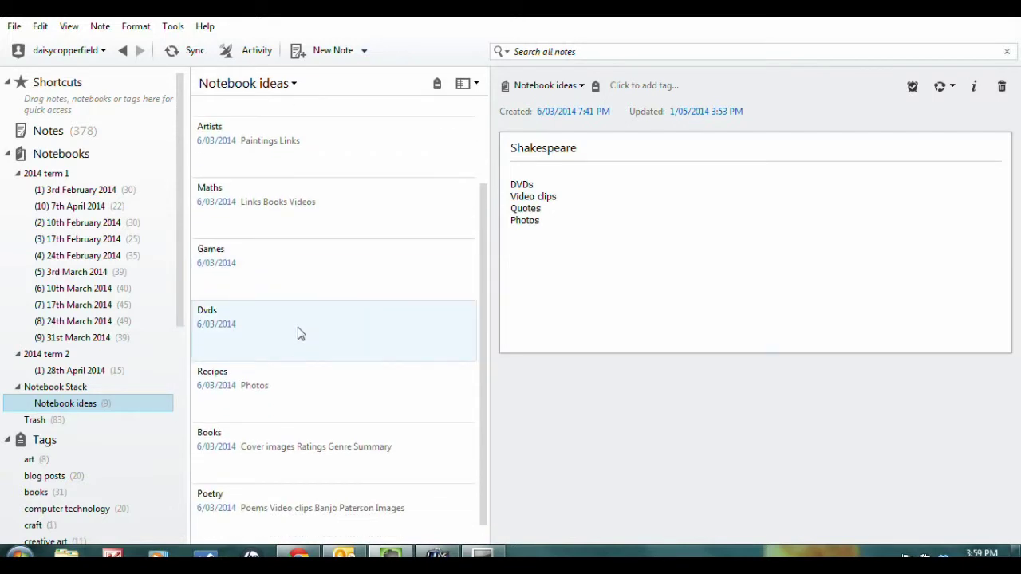
pyautogui.scroll(-1, 307, 339)
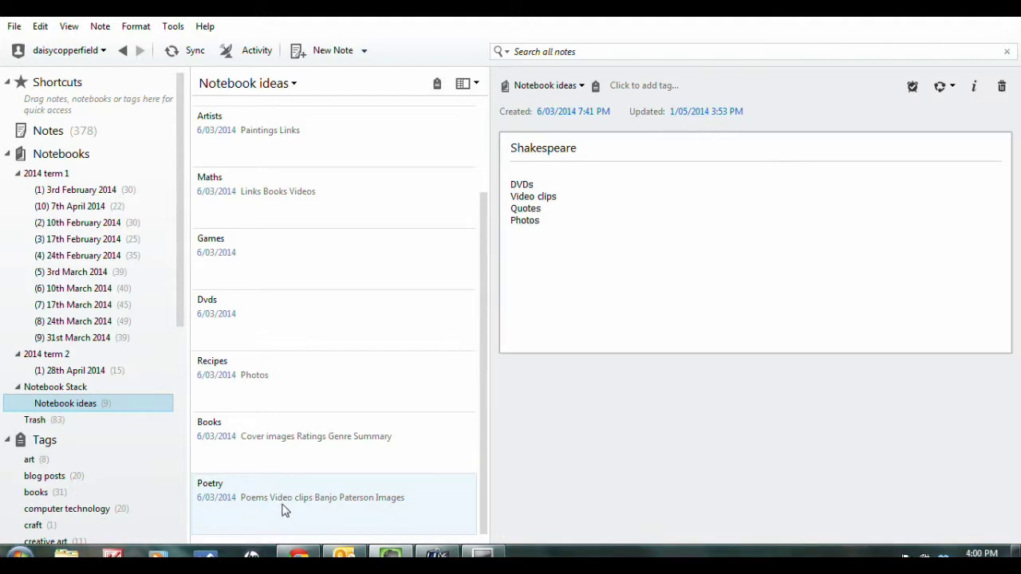
pyautogui.scroll(2, 323, 414)
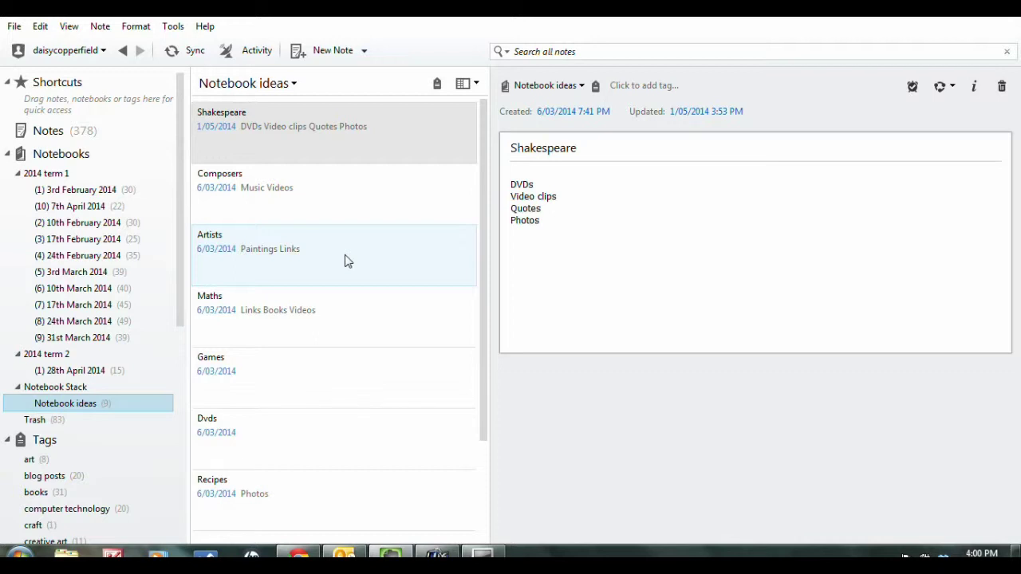
pyautogui.click(388, 131)
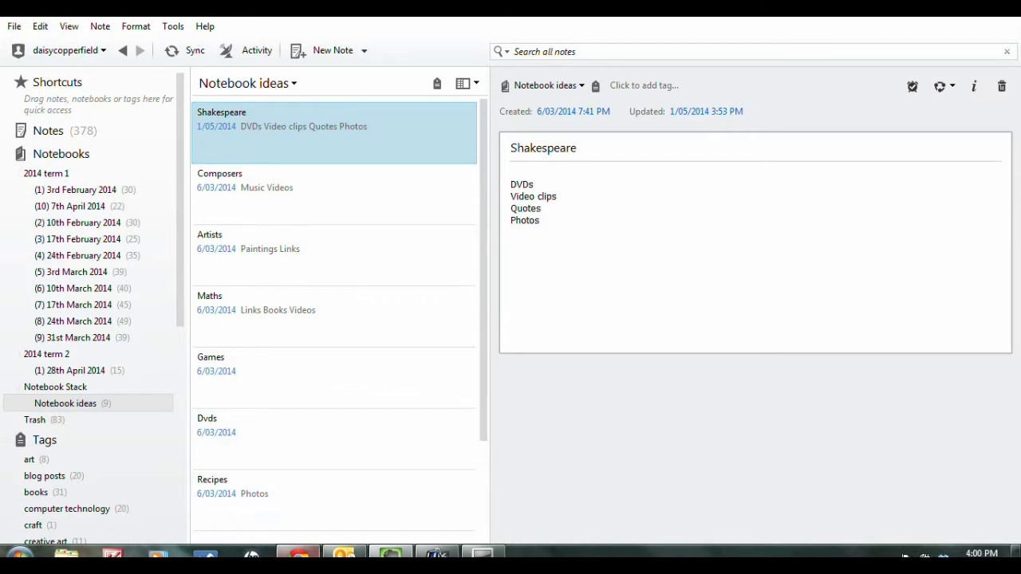
# - Switch to Chrome to look through the Romeo and Juliet image results, and return to Evernote
pyautogui.click(299, 555)
pyautogui.scroll(-3, 429, 229)
pyautogui.scroll(-3, 430, 229)
pyautogui.scroll(4, 542, 203)
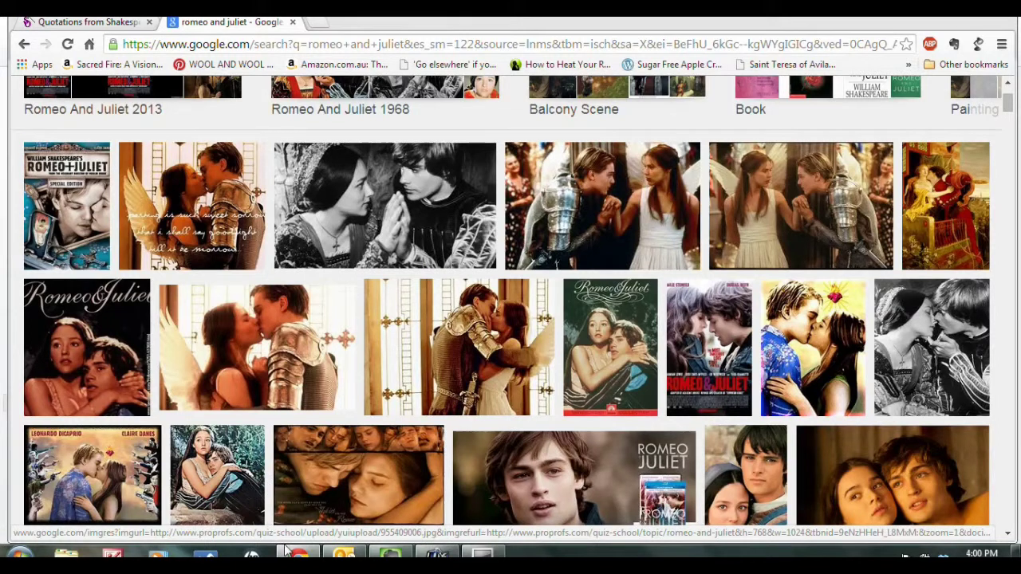
pyautogui.click(311, 554)
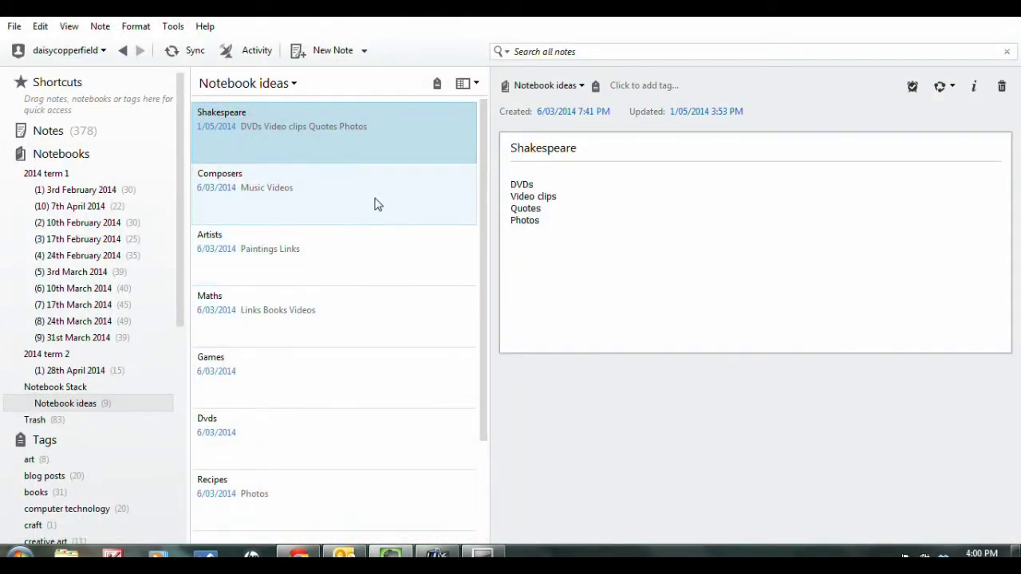
# - Switch to Chrome and read through the famous Romeo and Juliet quotations on the Shakespeare Online page
pyautogui.click(299, 553)
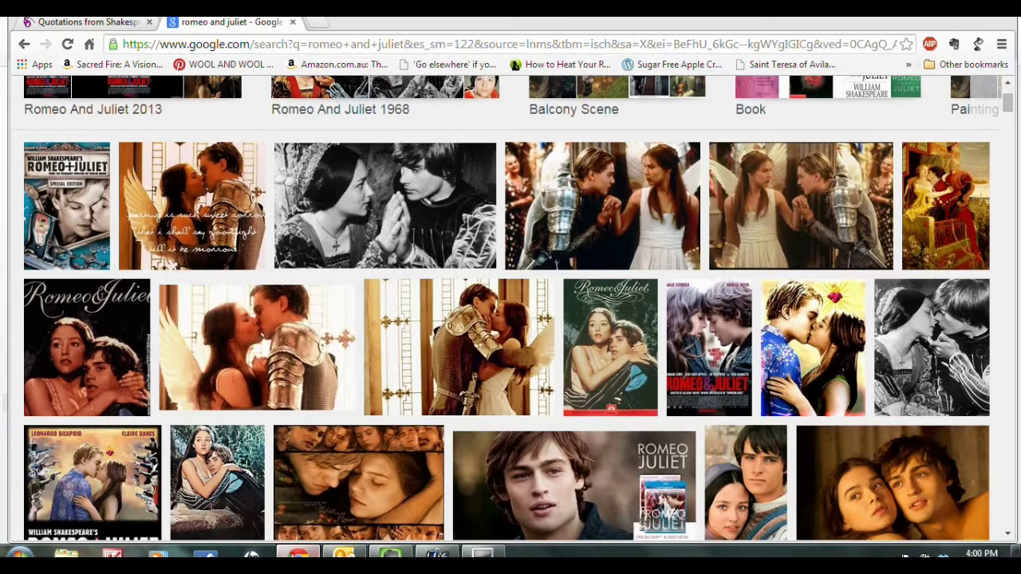
pyautogui.click(48, 21)
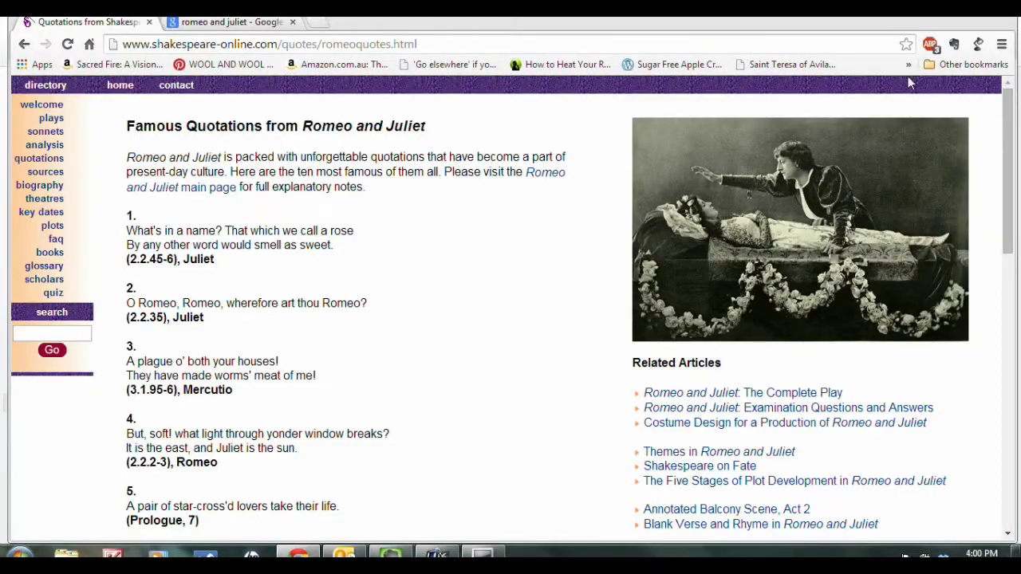
pyautogui.scroll(-9, 353, 339)
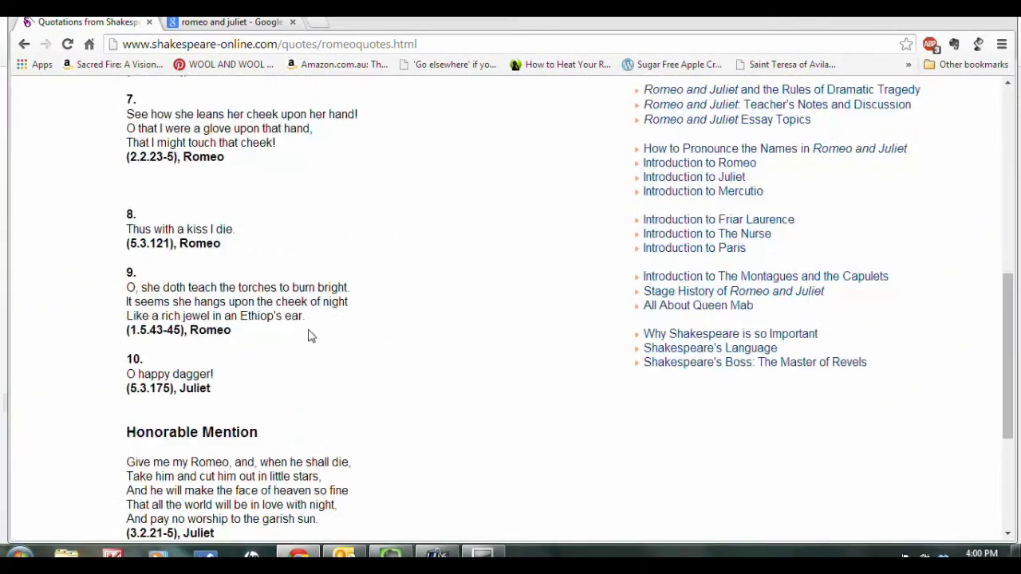
pyautogui.scroll(1, 431, 379)
pyautogui.scroll(6, 431, 379)
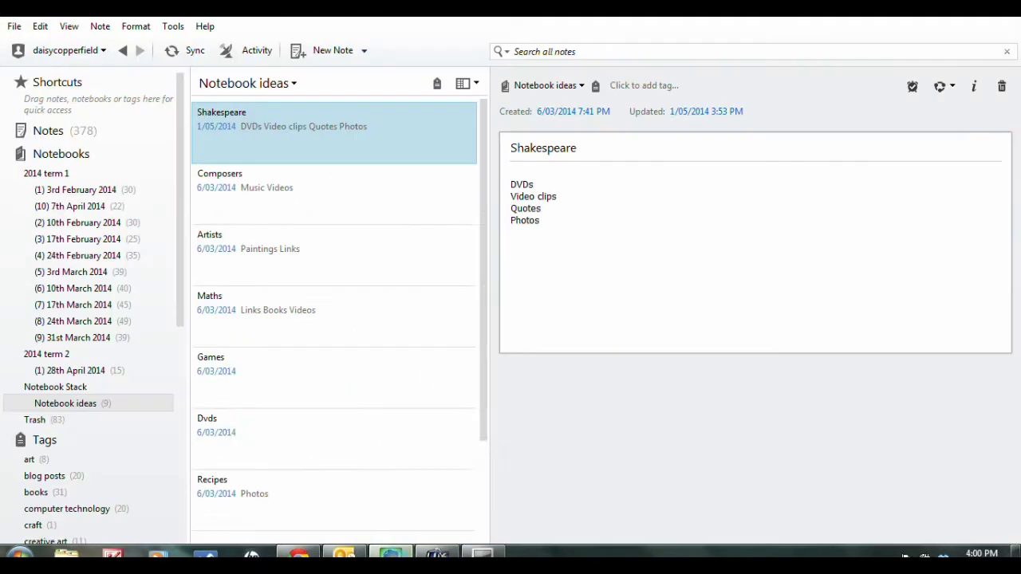
# - Switch back to Evernote and create a synchronized notebook named Shakespeare
pyautogui.click(390, 554)
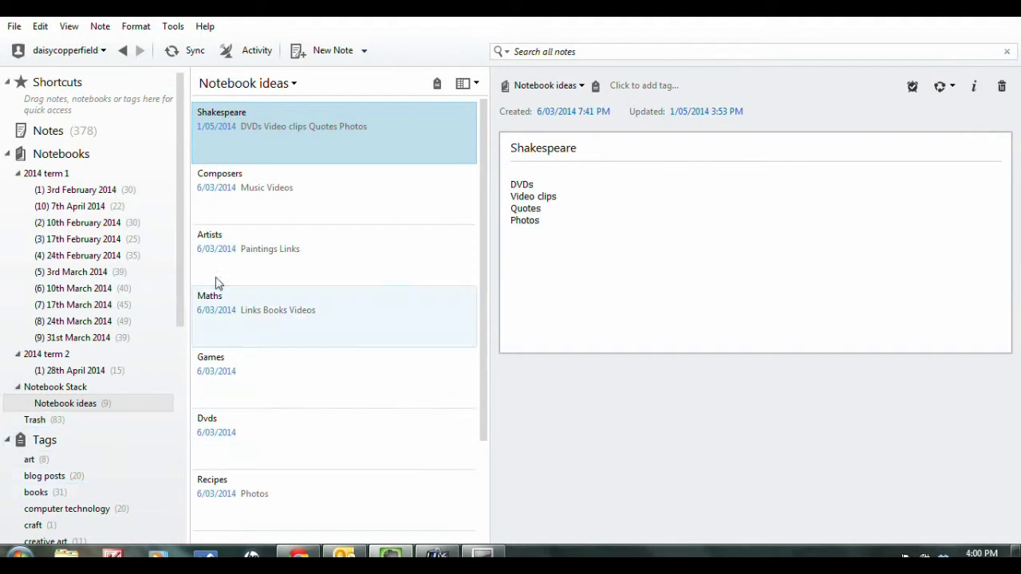
pyautogui.scroll(-1, 228, 426)
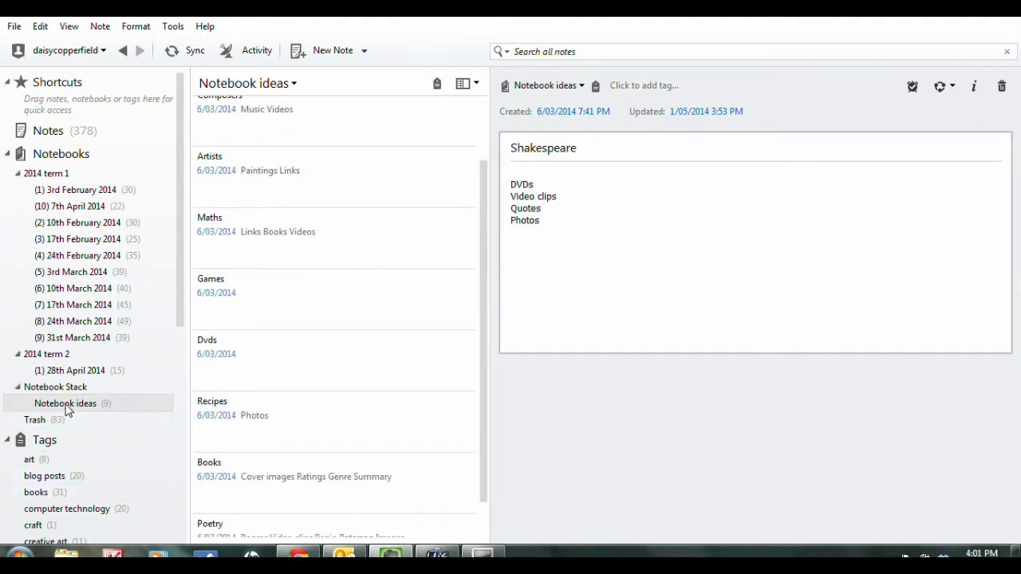
pyautogui.click(72, 159)
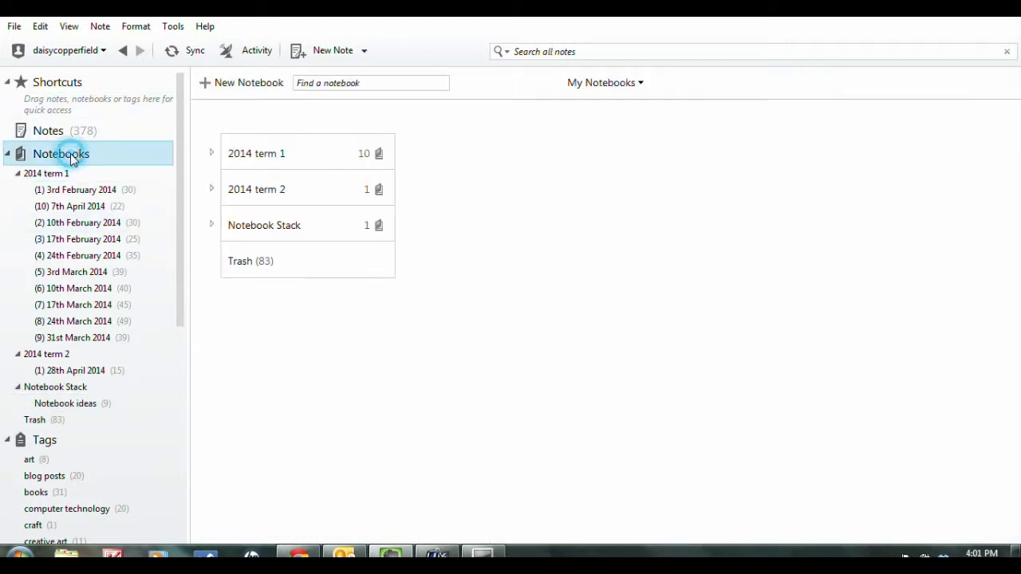
pyautogui.click(246, 87)
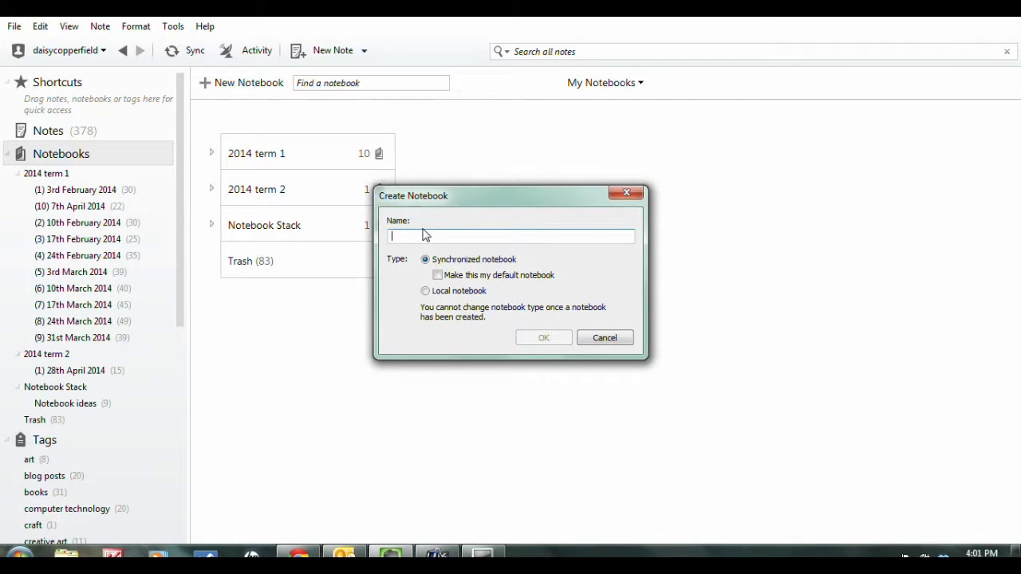
pyautogui.write('Shakespeare')
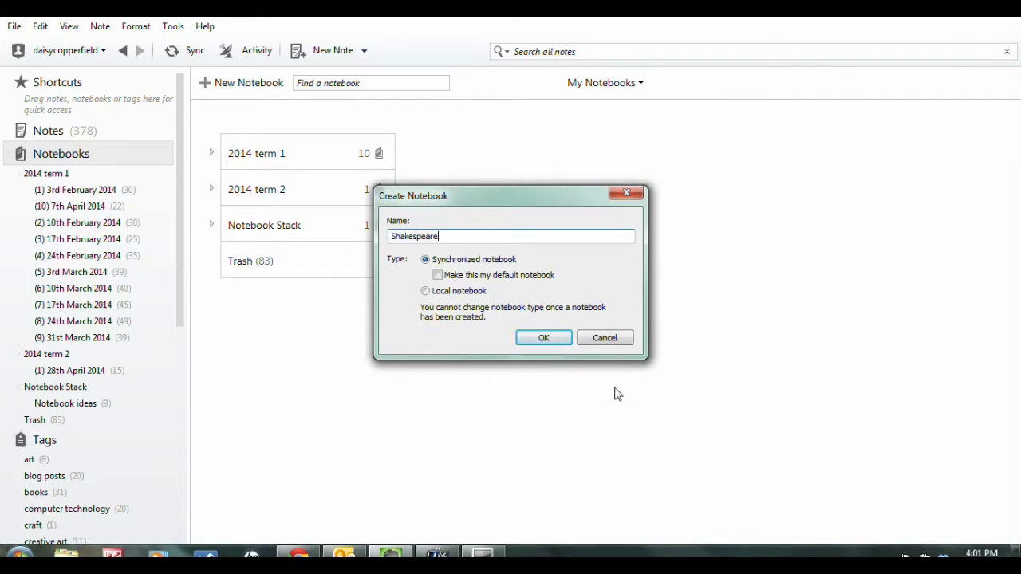
pyautogui.click(544, 337)
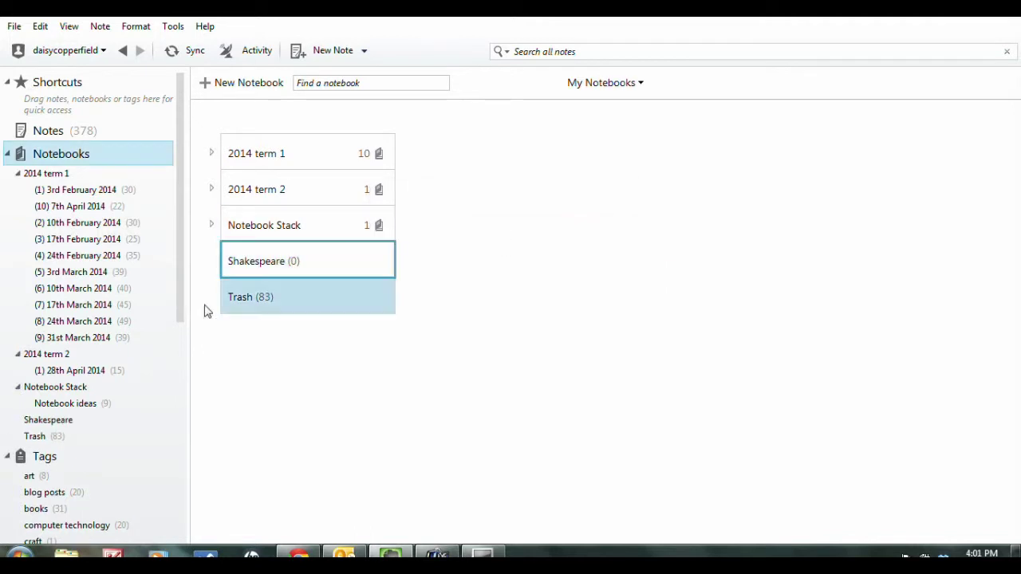
# - Open the new Shakespeare notebook and add a blank note to it
pyautogui.click(47, 423)
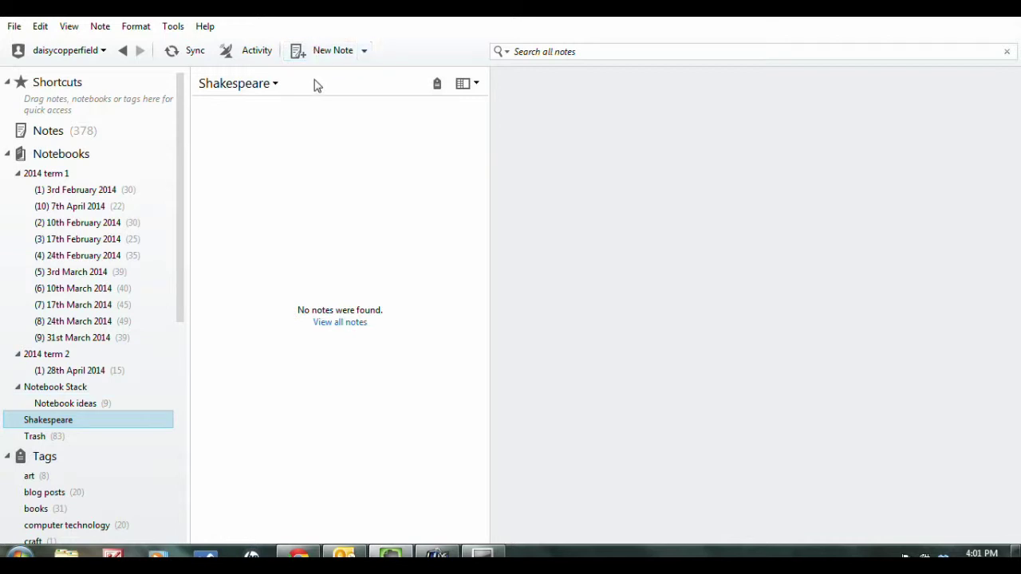
pyautogui.click(333, 52)
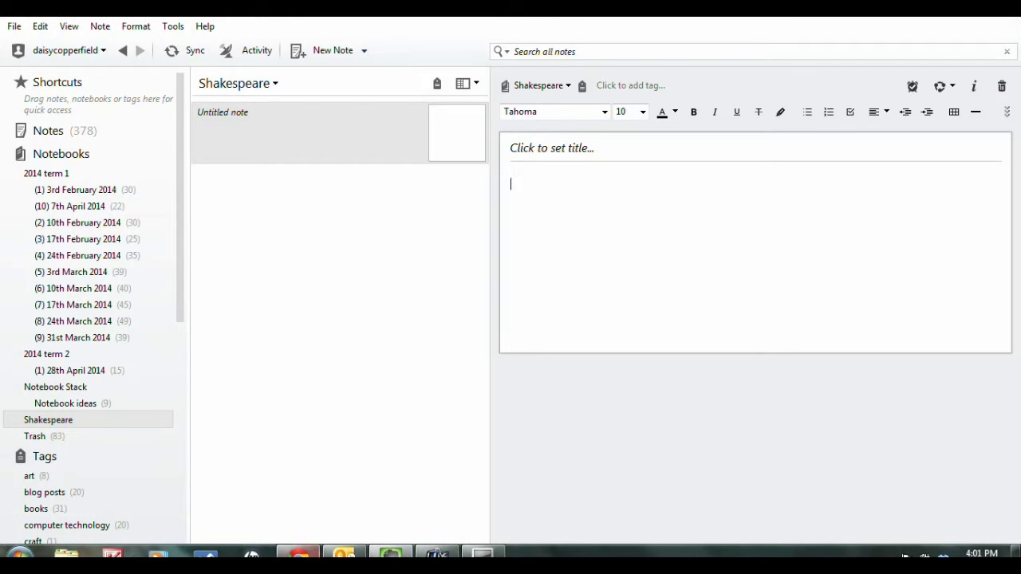
# - Switch to the Romeo and Juliet quotations page in Chrome and open the Evernote Web Clipper
pyautogui.moveTo(299, 554)
pyautogui.click(334, 483)
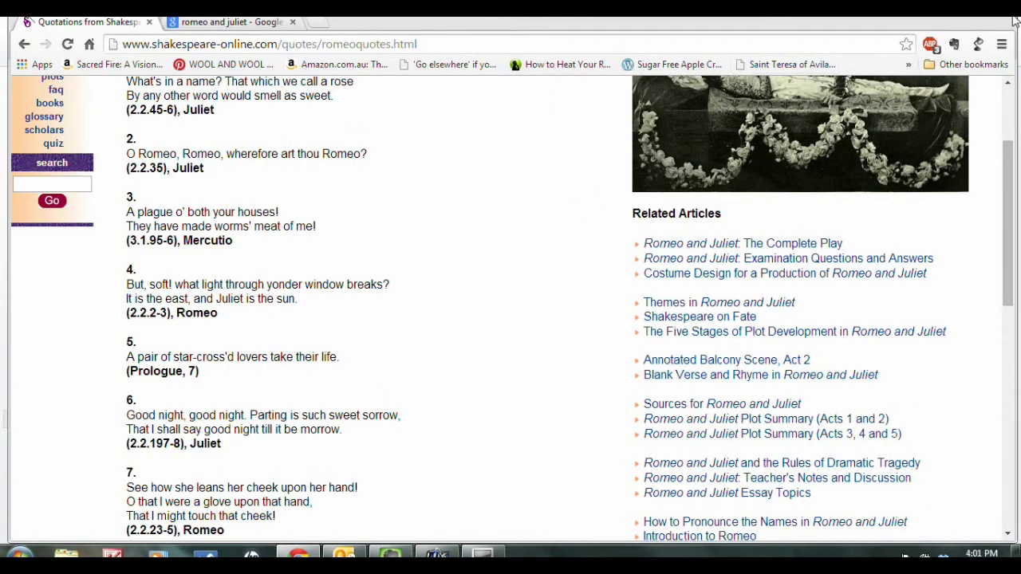
pyautogui.click(956, 45)
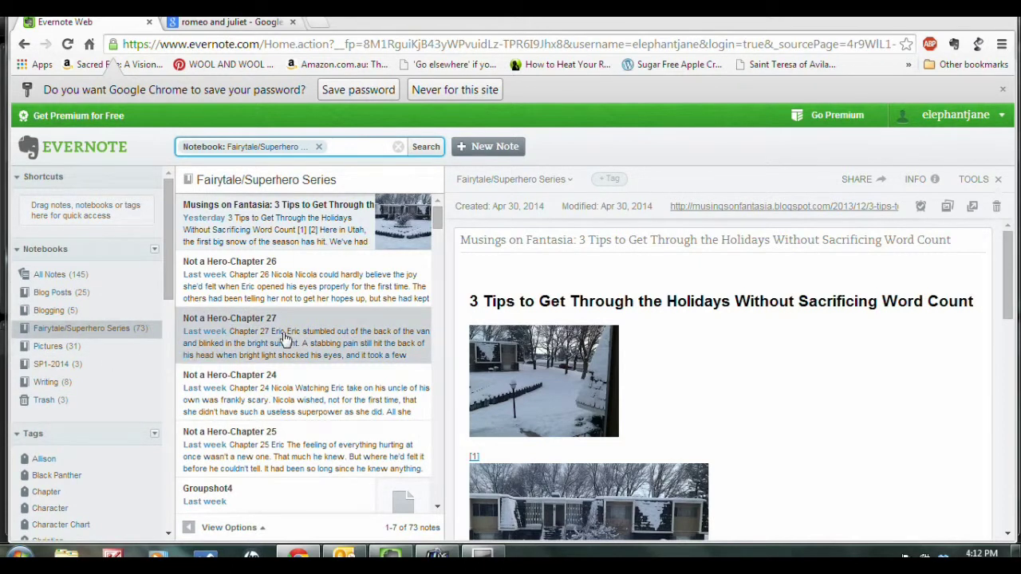
# - Look through the notes in the Fairytale/Superhero Series notebook and open the Not a Hero-Chapter 26 note
pyautogui.scroll(-5, 281, 339)
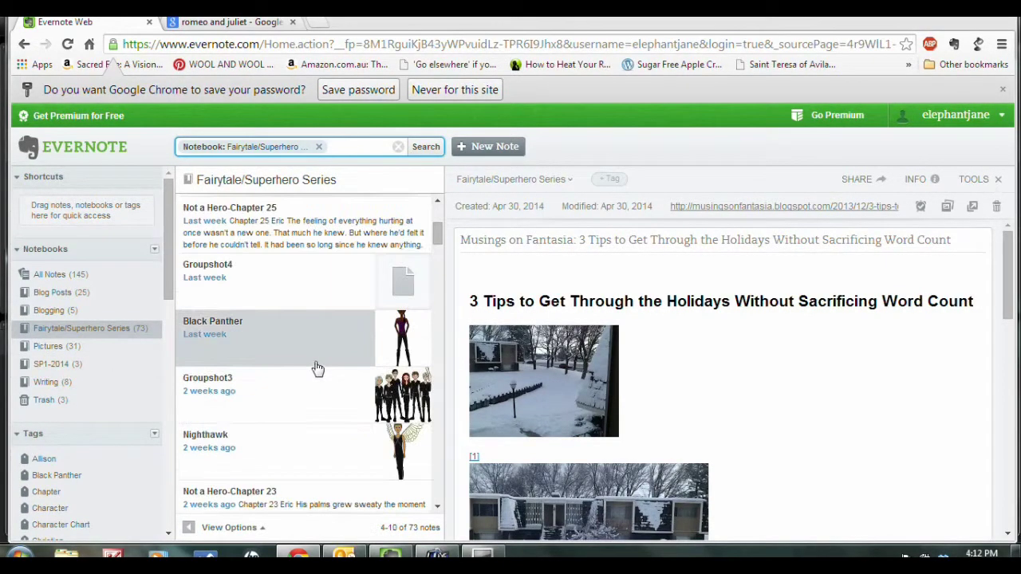
pyautogui.scroll(2, 316, 395)
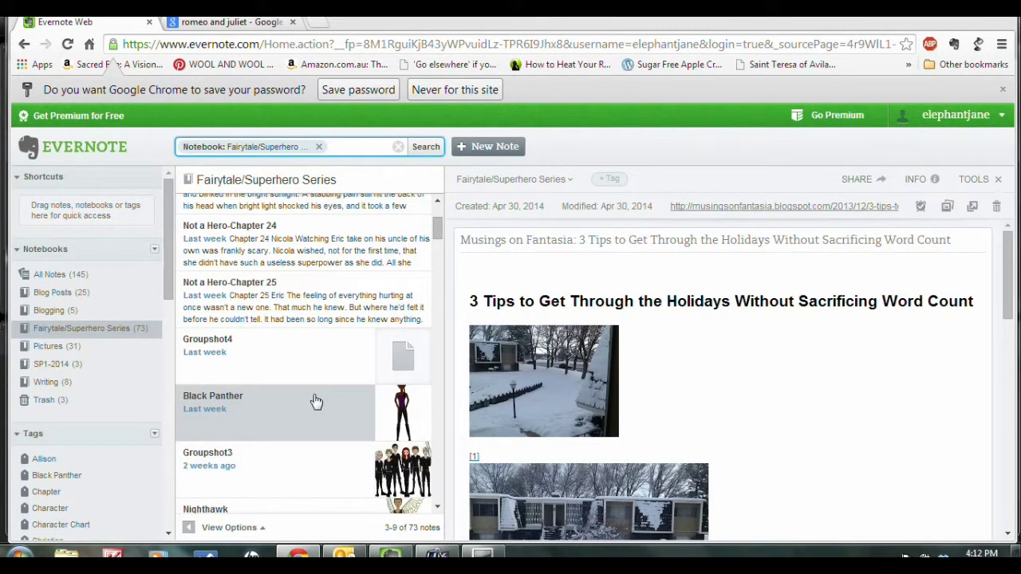
pyautogui.scroll(3, 316, 401)
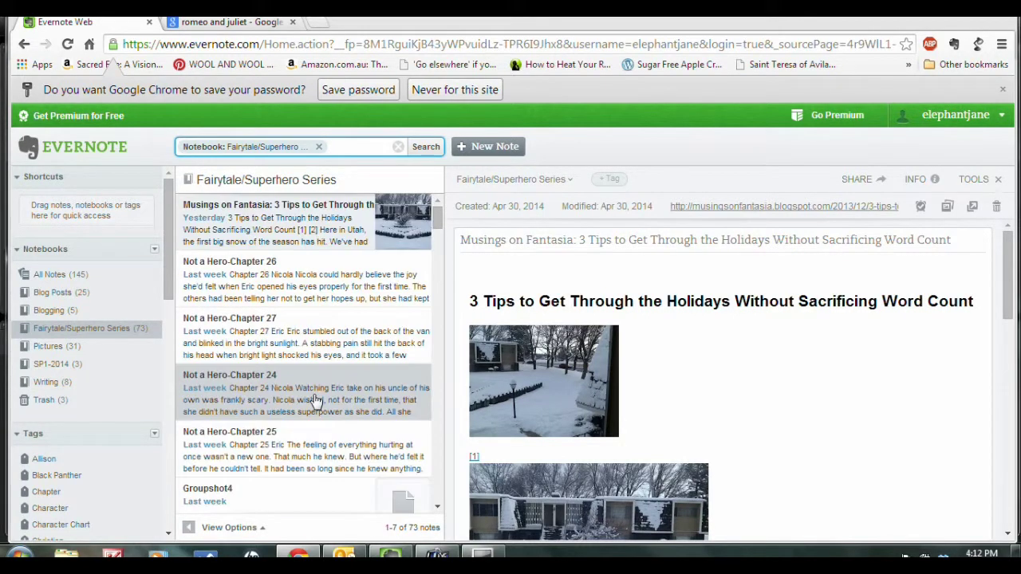
pyautogui.click(299, 300)
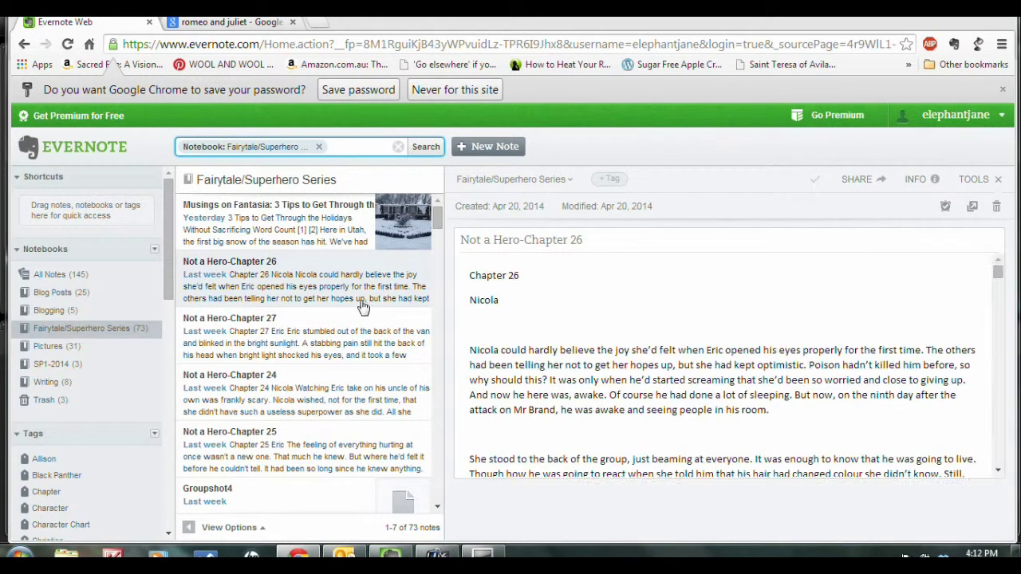
pyautogui.scroll(-5, 292, 351)
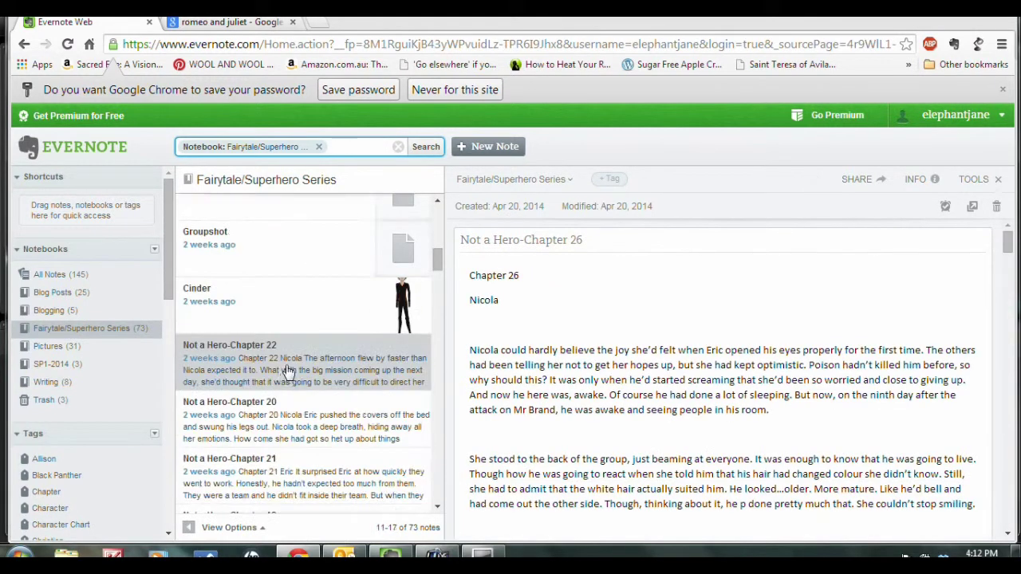
pyautogui.scroll(-8, 292, 379)
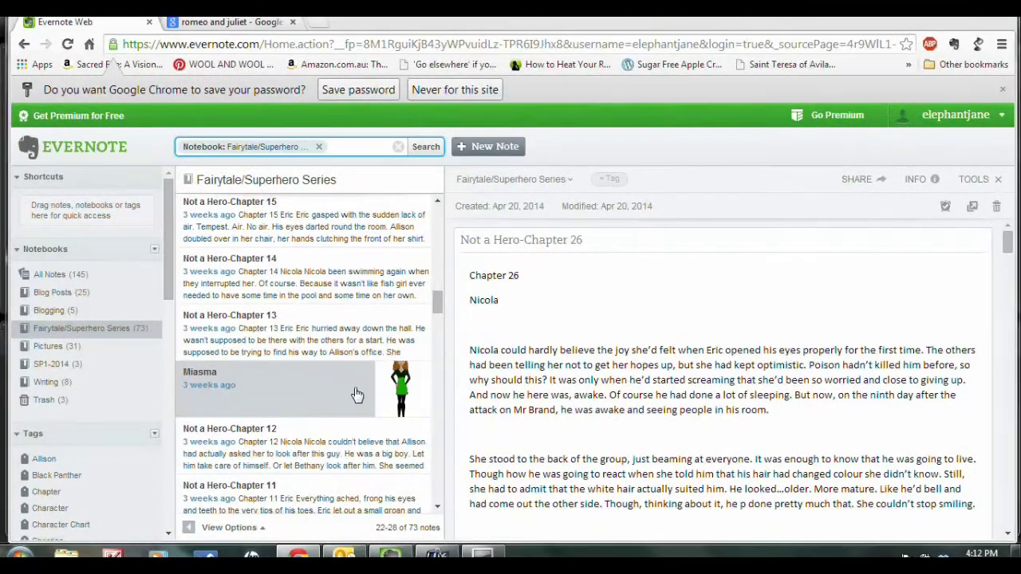
pyautogui.scroll(-12, 356, 396)
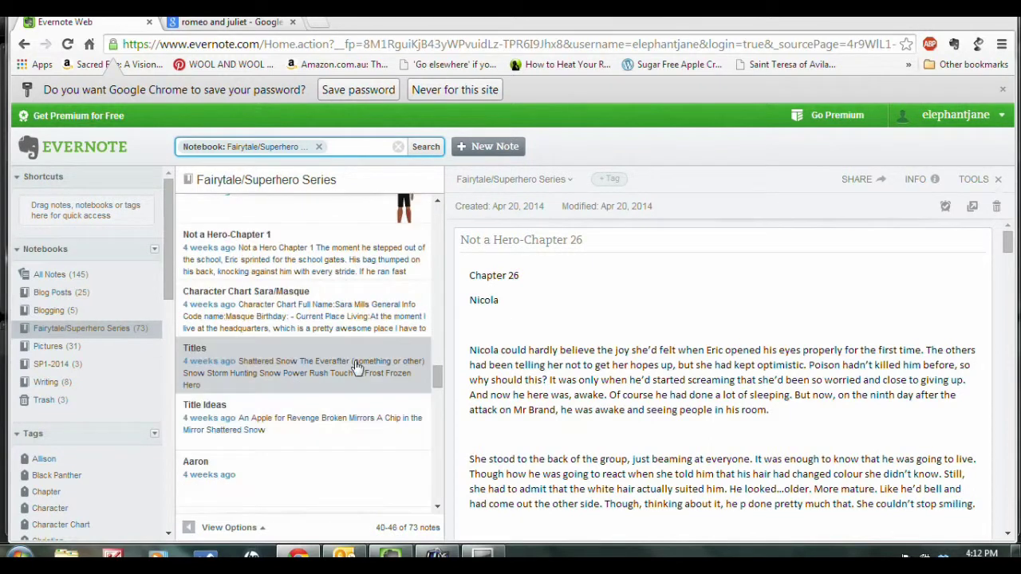
# - Look through the notes in the Blog Posts notebook and open the Blogging notebook
pyautogui.click(56, 297)
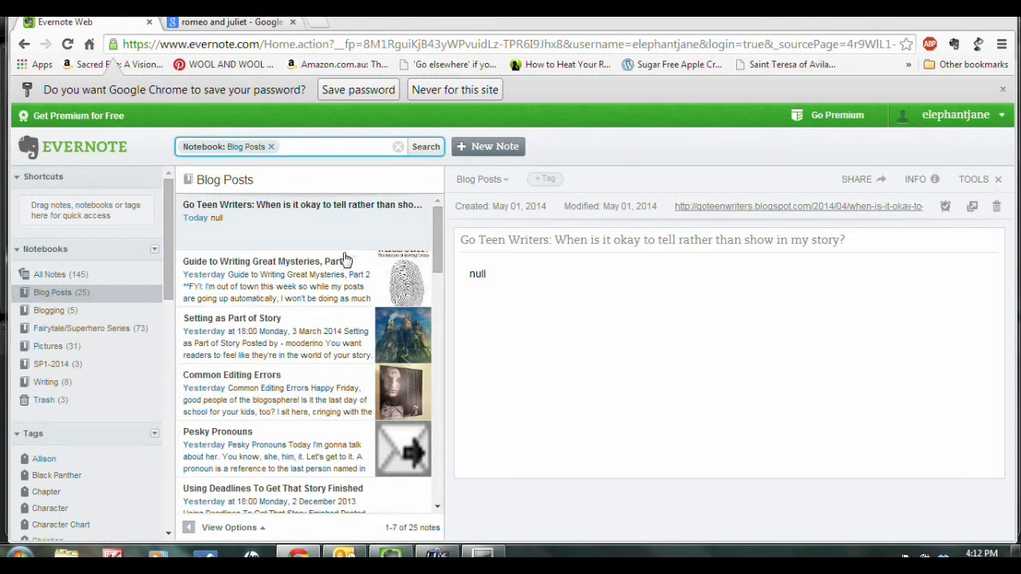
pyautogui.scroll(-3, 275, 351)
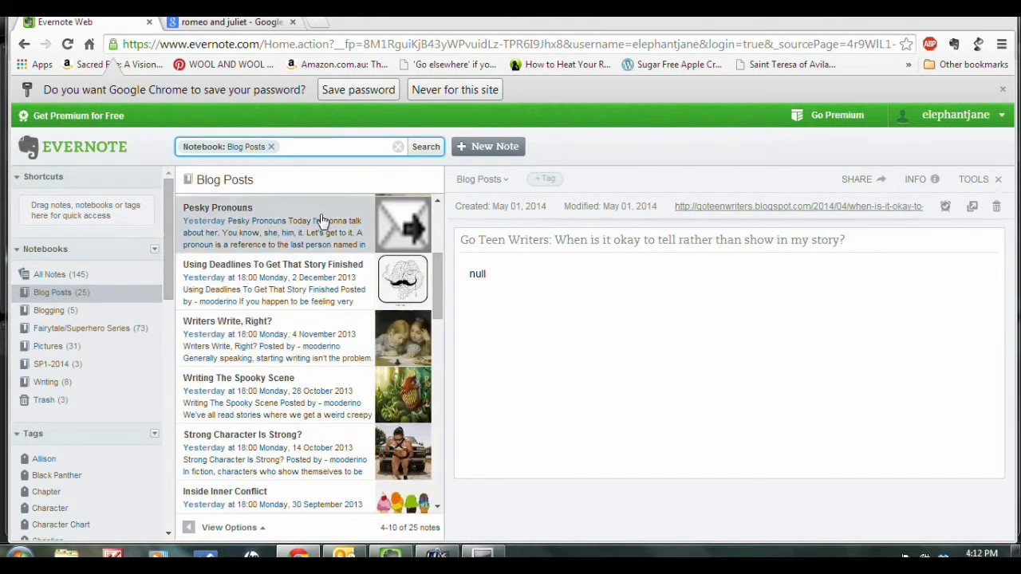
pyautogui.click(57, 311)
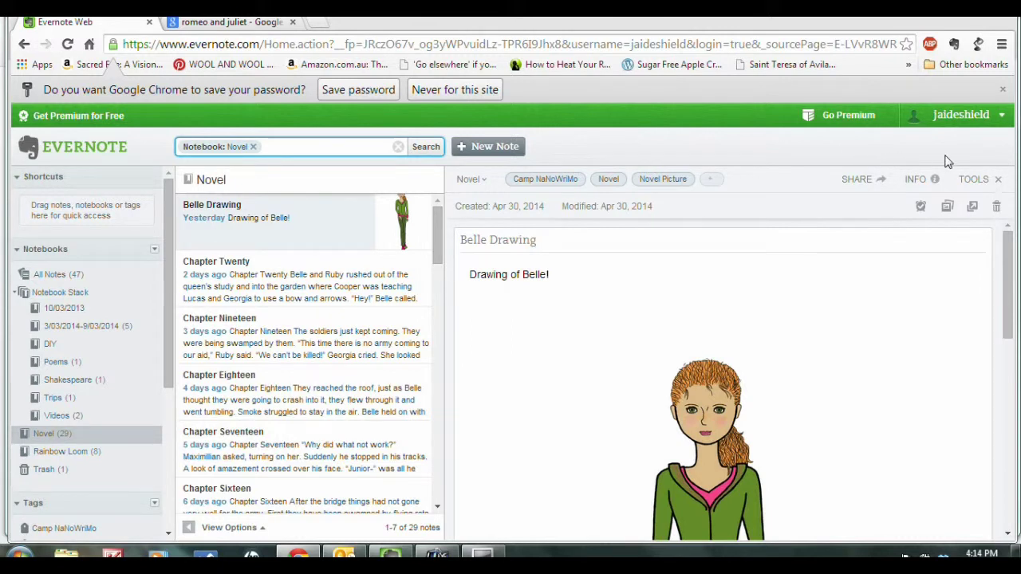
# - View the Twelfth Night note in the Shakespeare notebook, and open the Trips and Videos notebooks
pyautogui.click(78, 380)
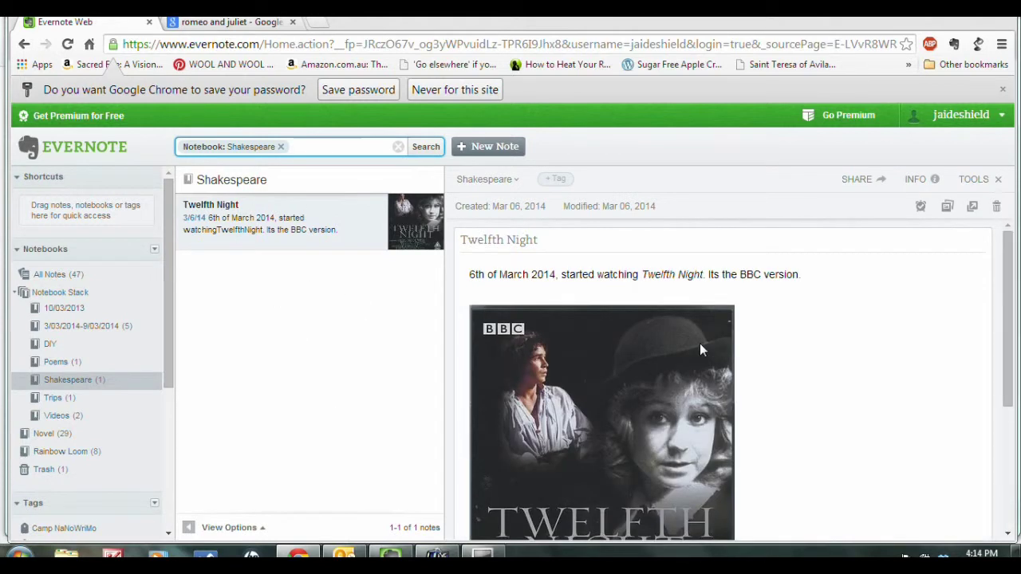
pyautogui.scroll(-1, 698, 346)
pyautogui.scroll(-1, 698, 343)
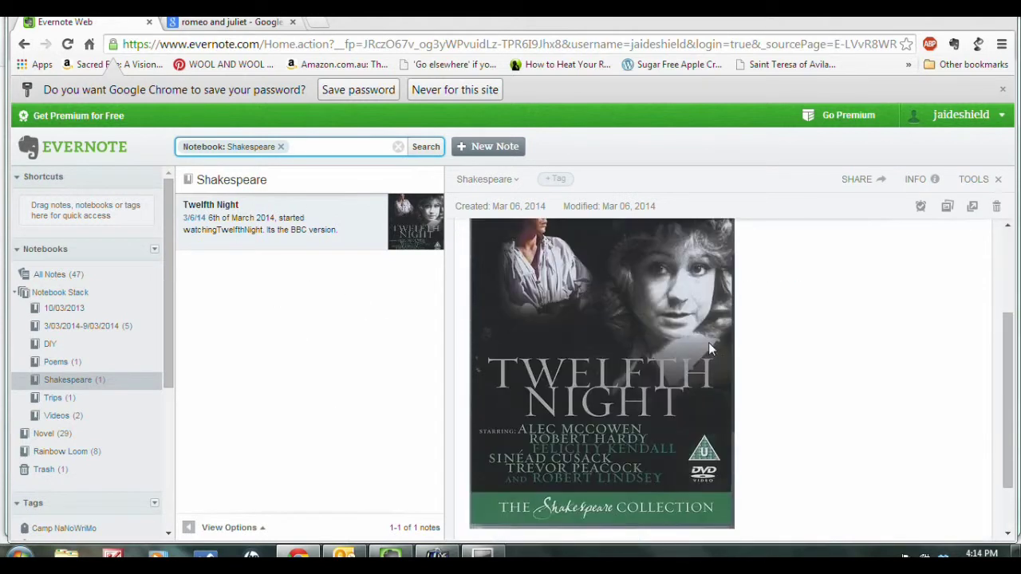
pyautogui.click(63, 405)
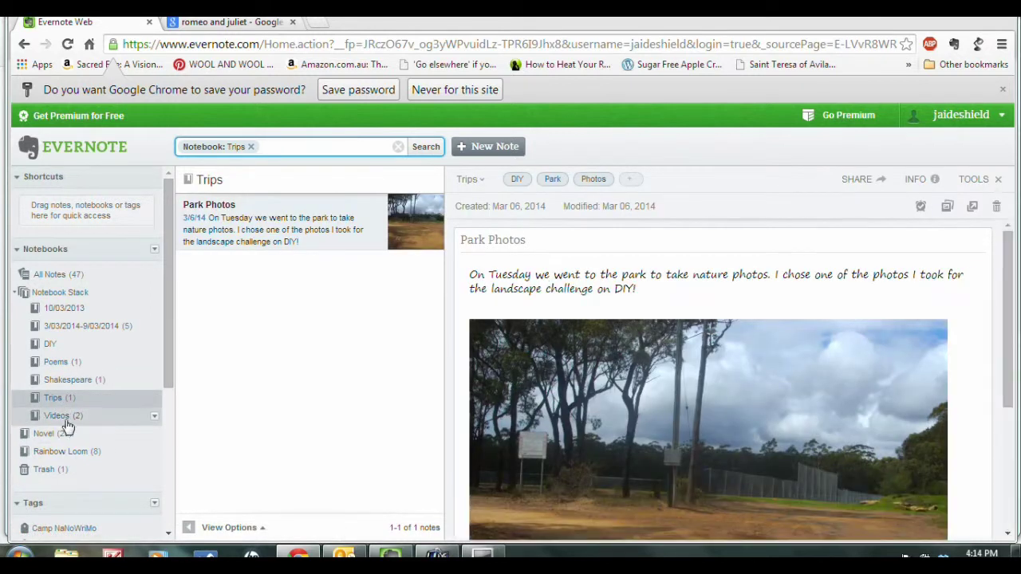
pyautogui.click(64, 420)
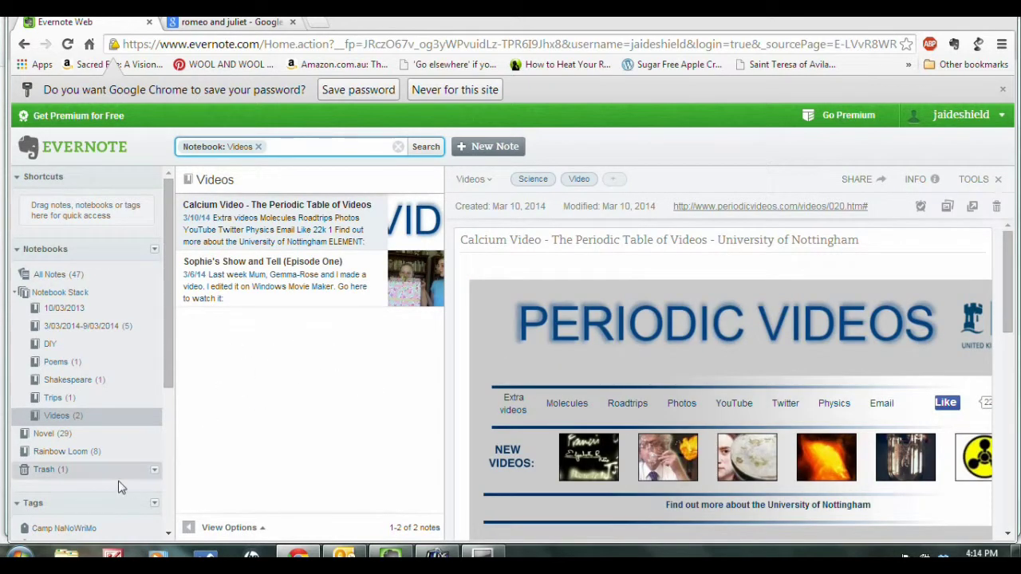
# - Look through the Rainbow Loom notebook and its pencil grip note, and open the 3/03/2014-9/03/2014 notebook
pyautogui.click(80, 451)
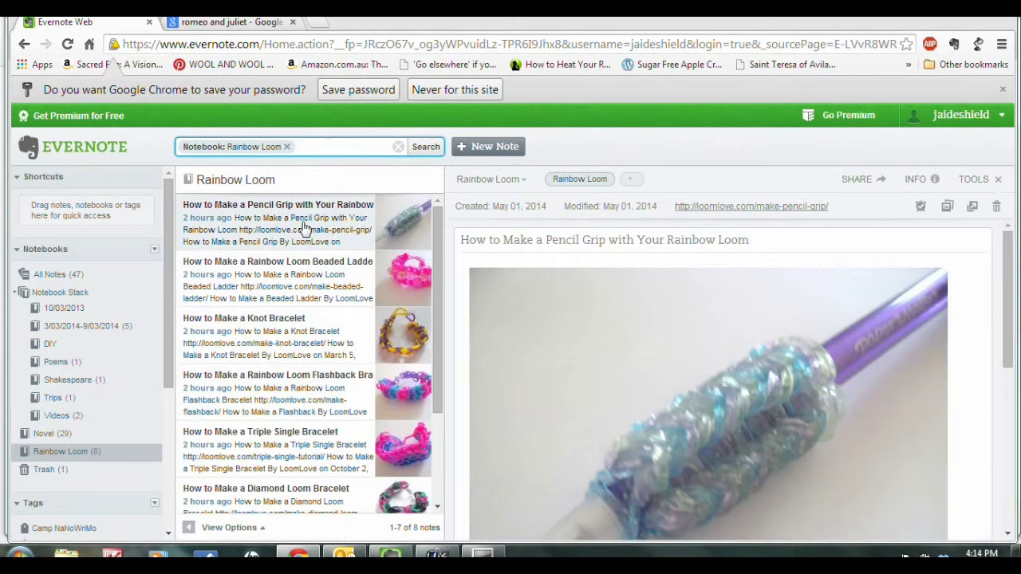
pyautogui.scroll(-1, 351, 278)
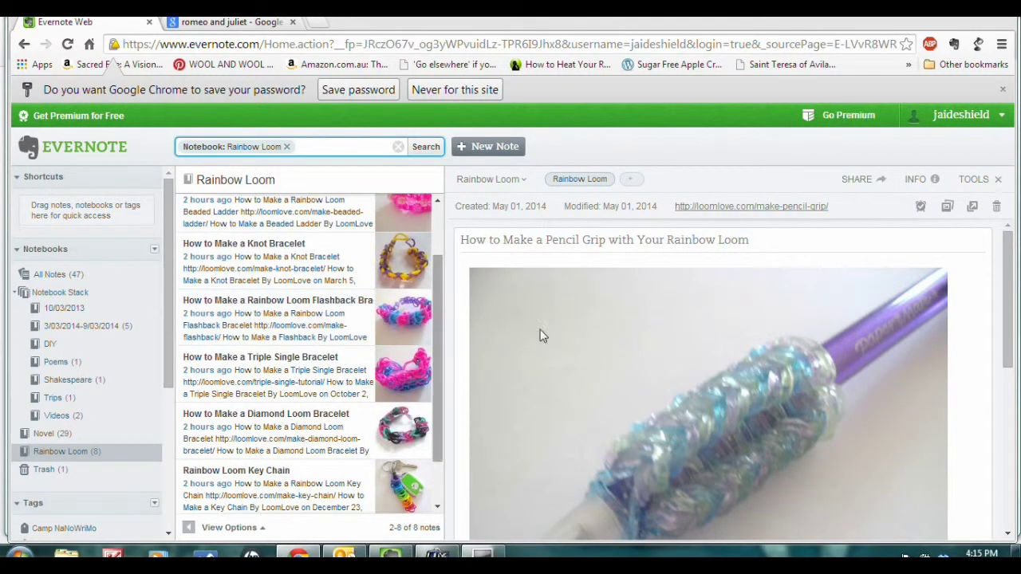
pyautogui.scroll(-3, 633, 348)
pyautogui.scroll(-3, 562, 352)
pyautogui.scroll(4, 619, 339)
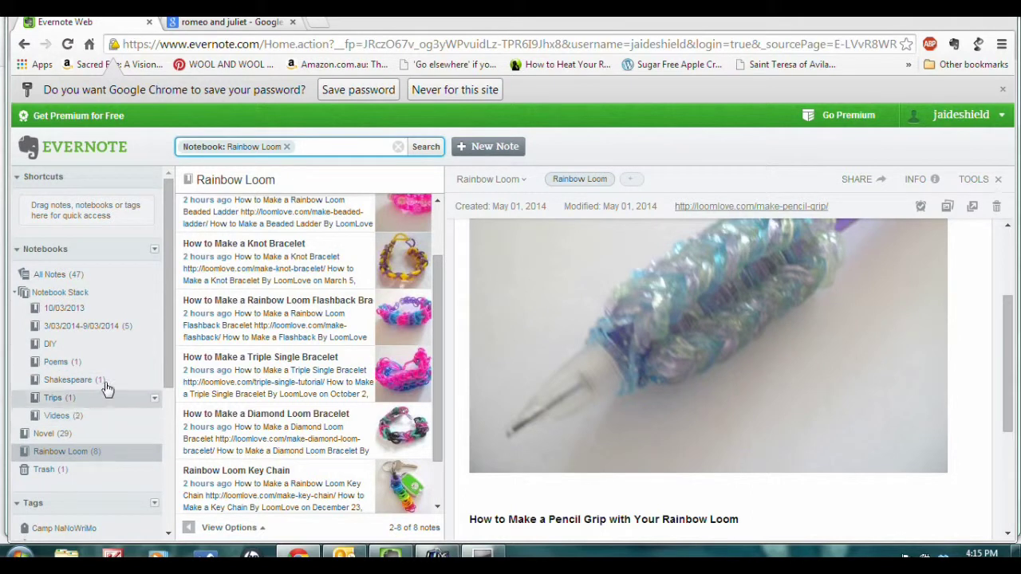
pyautogui.click(88, 327)
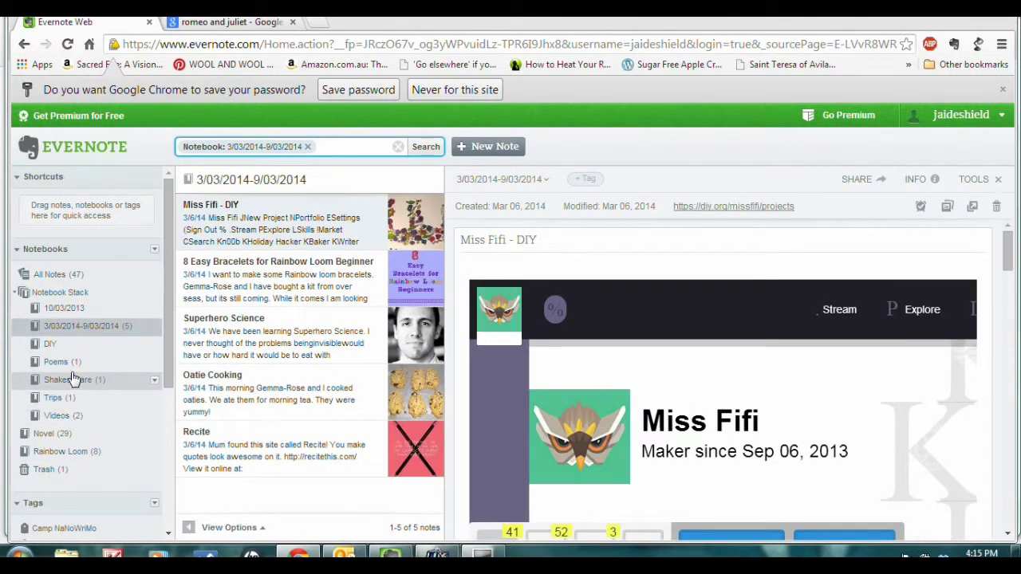
# - Open the Novel notebook and look through its list of chapter notes
pyautogui.click(75, 433)
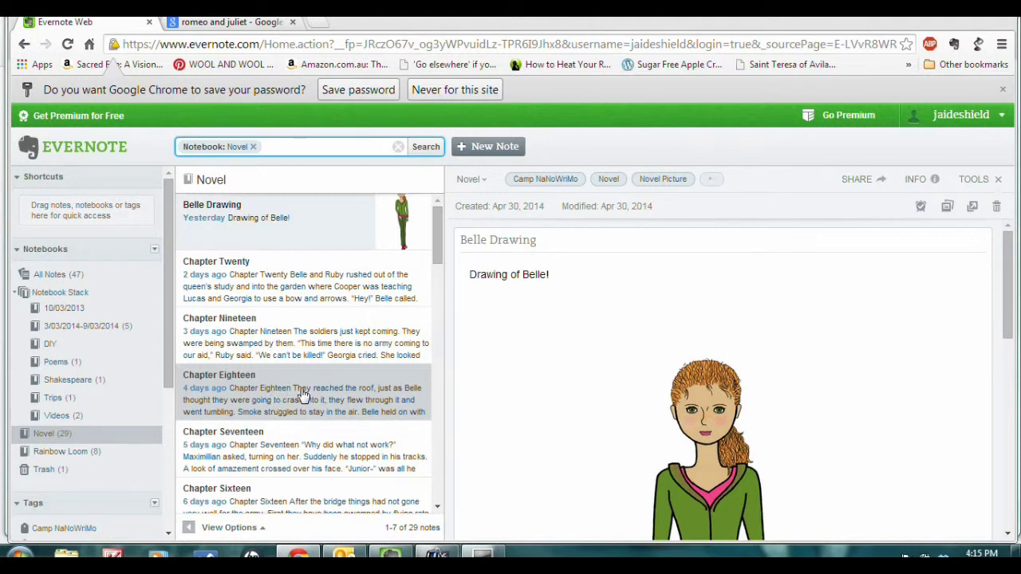
pyautogui.scroll(-1, 351, 391)
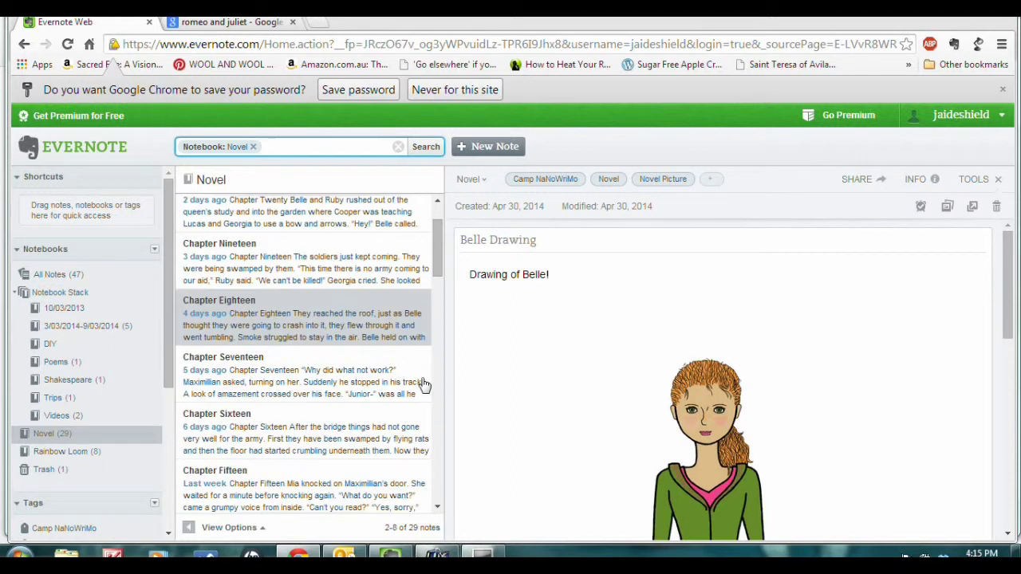
pyautogui.scroll(-3, 642, 395)
pyautogui.scroll(5, 754, 391)
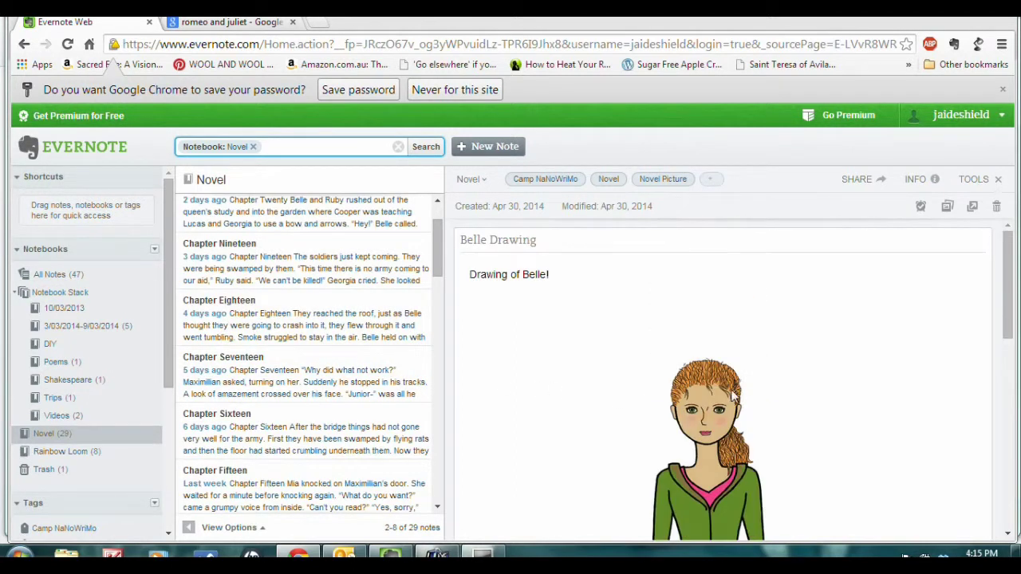
# - Examine the full character picture in the Belle Drawing note
pyautogui.scroll(-1, 582, 359)
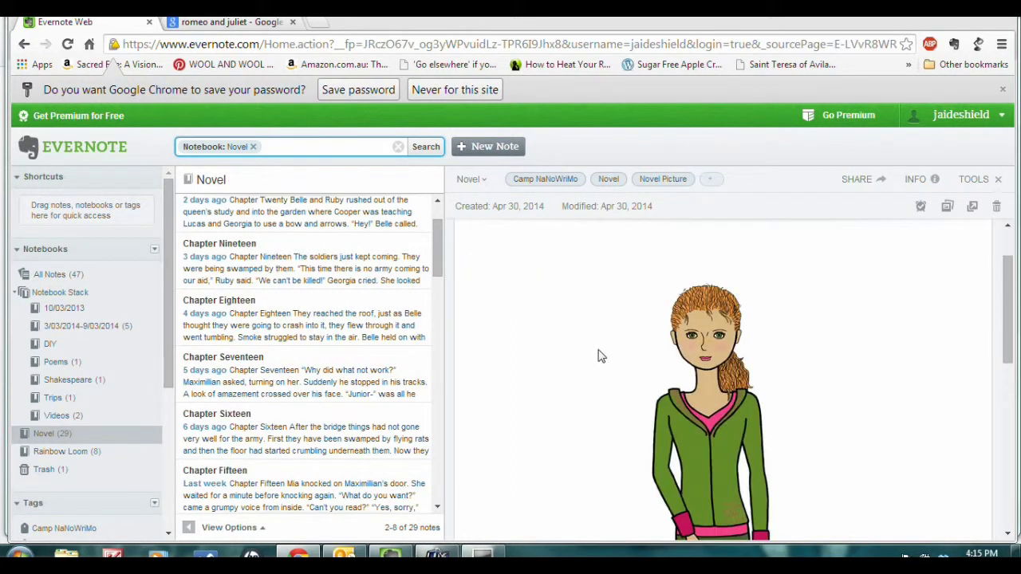
pyautogui.scroll(-2, 754, 386)
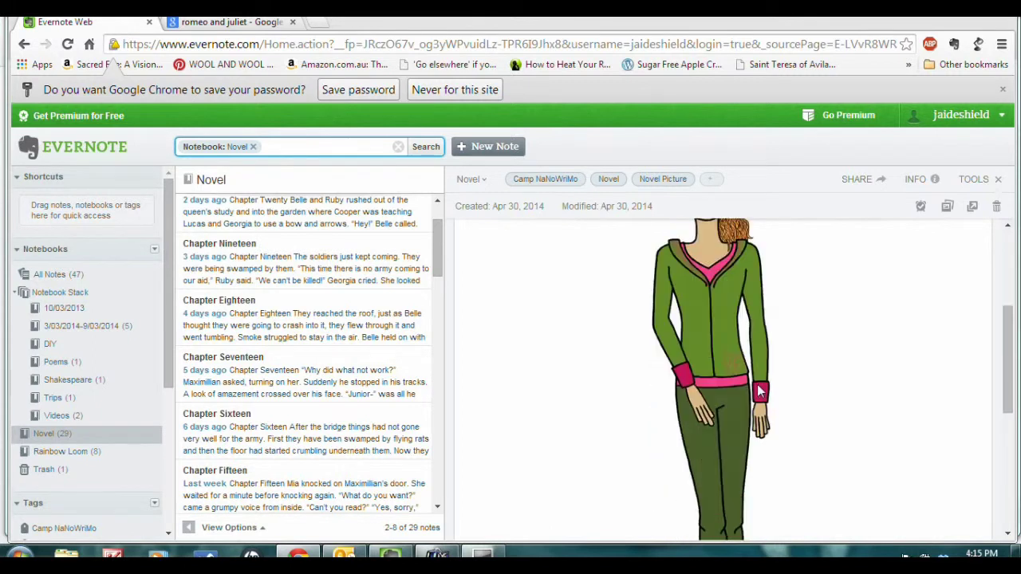
pyautogui.scroll(2, 754, 384)
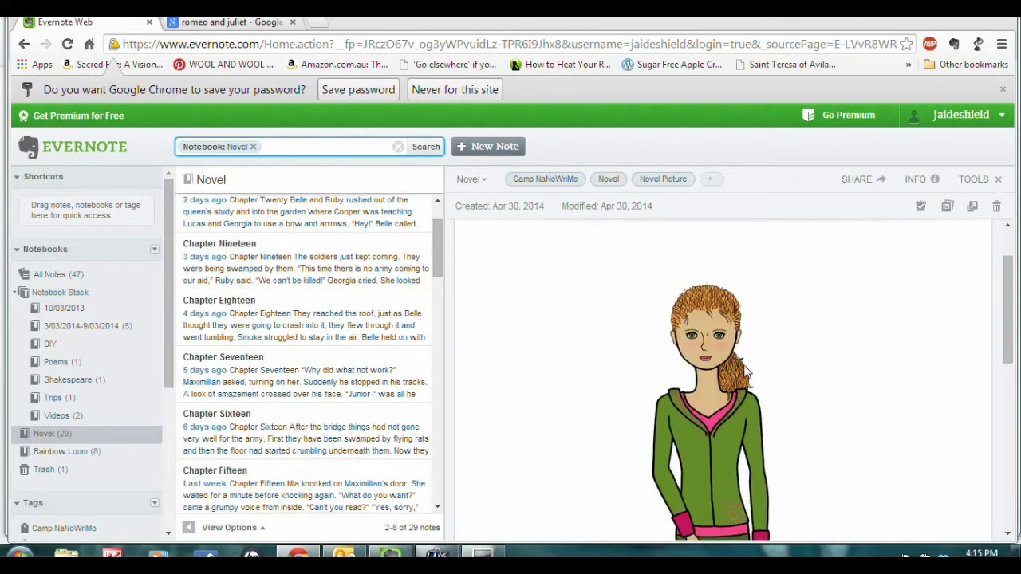
pyautogui.scroll(-2, 737, 371)
pyautogui.scroll(-2, 725, 366)
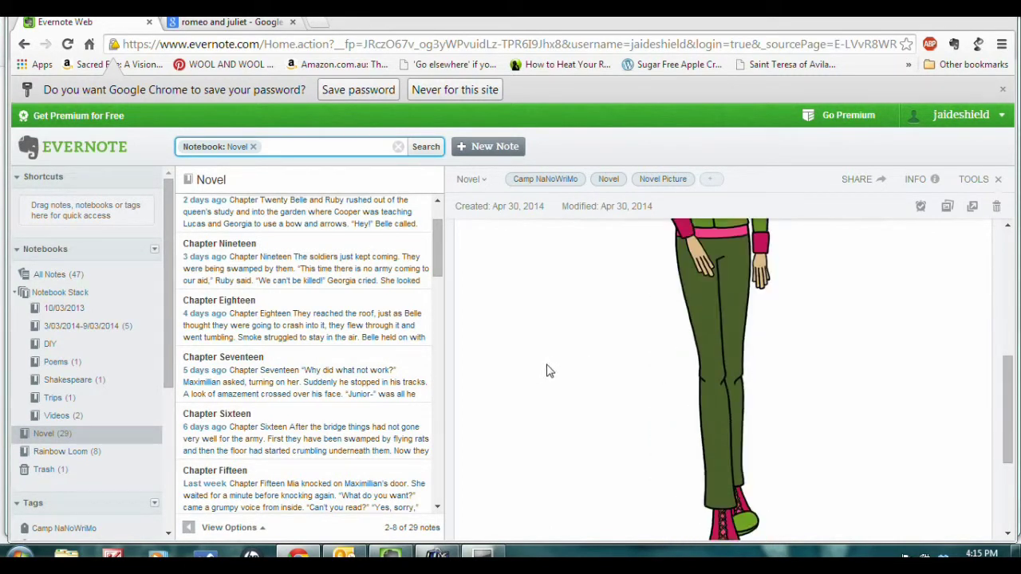
pyautogui.scroll(3, 586, 351)
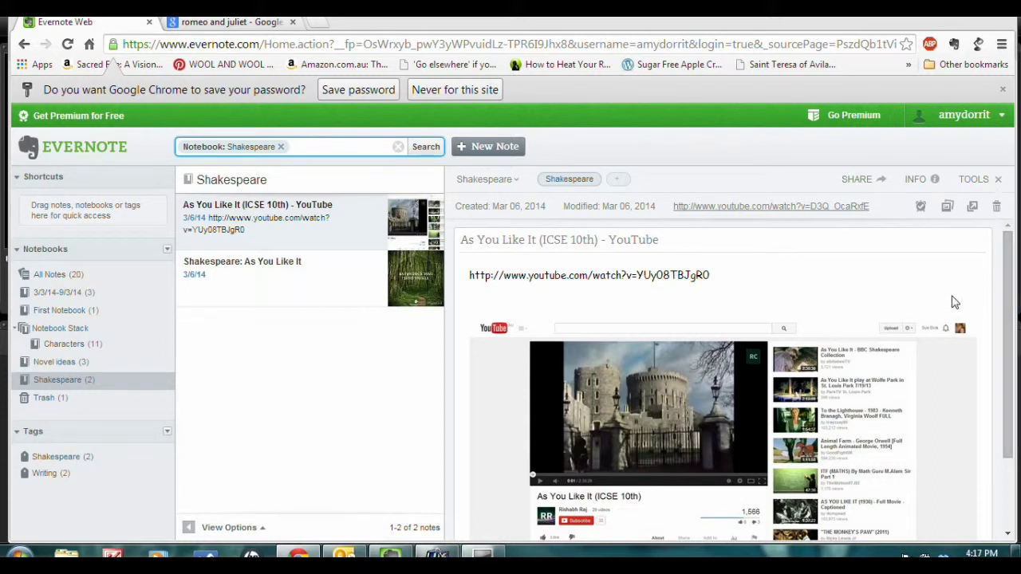
# - Open the Novel ideas notebook, and look through the Characters notebook's note list and the Khao-Manee.jpg note
pyautogui.click(68, 379)
pyautogui.click(71, 367)
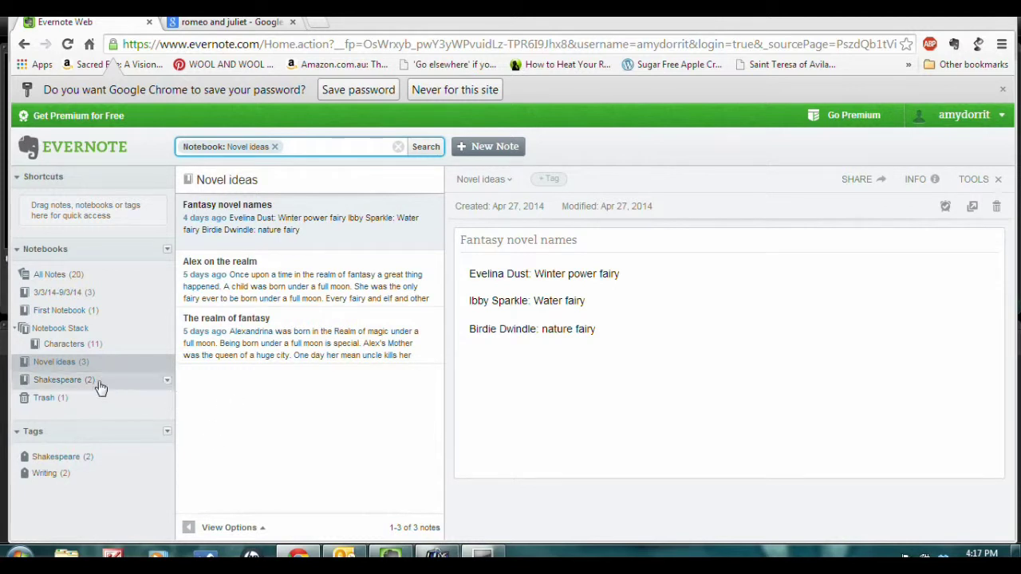
pyautogui.click(92, 352)
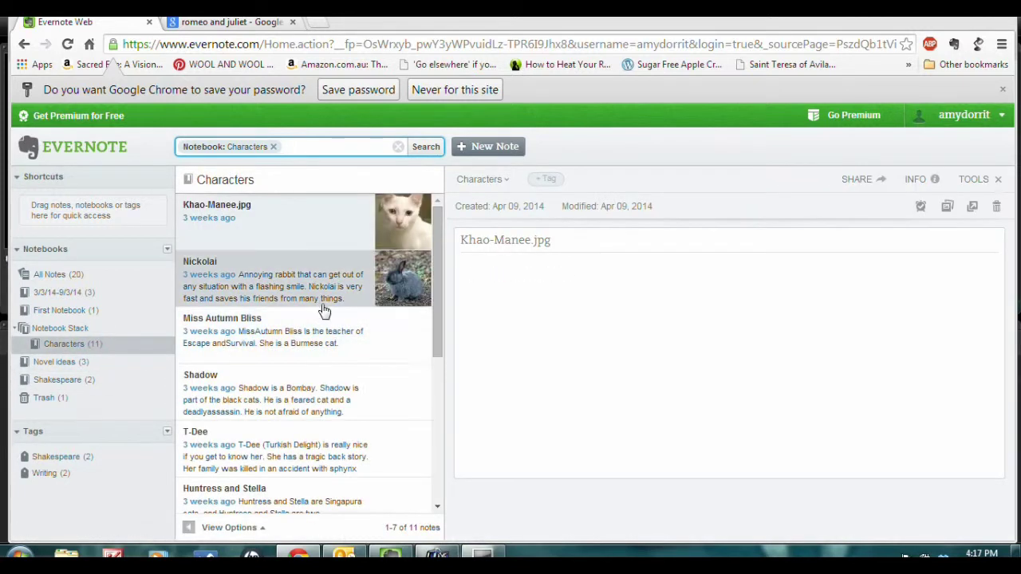
pyautogui.scroll(-2, 407, 319)
pyautogui.scroll(-3, 403, 323)
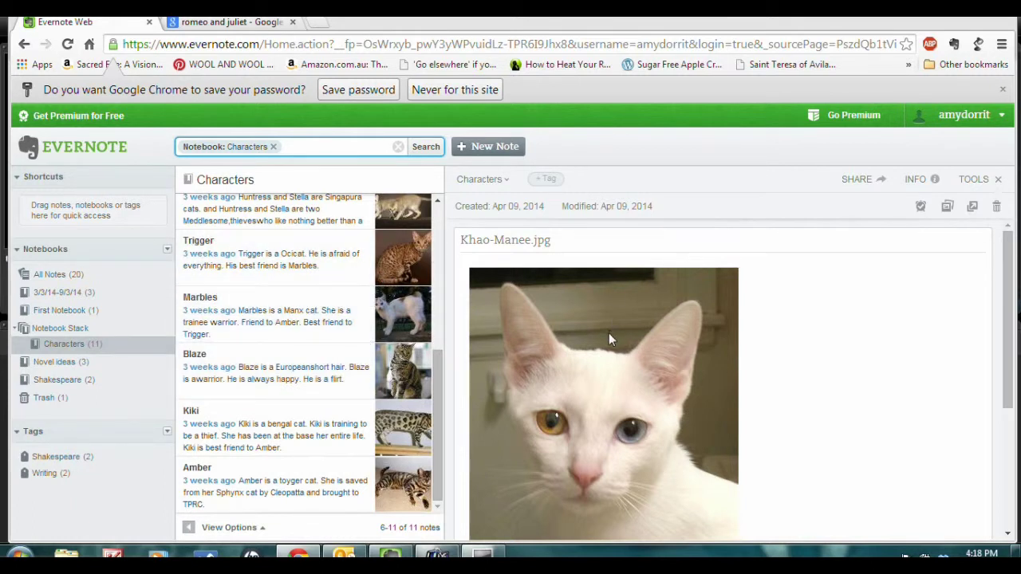
pyautogui.scroll(-3, 610, 337)
pyautogui.scroll(1, 611, 343)
pyautogui.scroll(2, 672, 343)
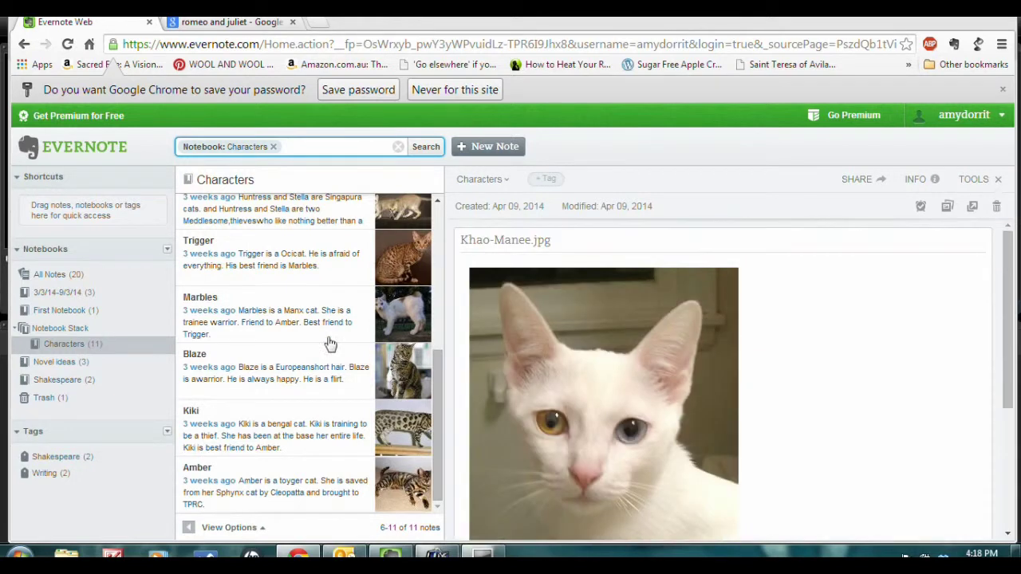